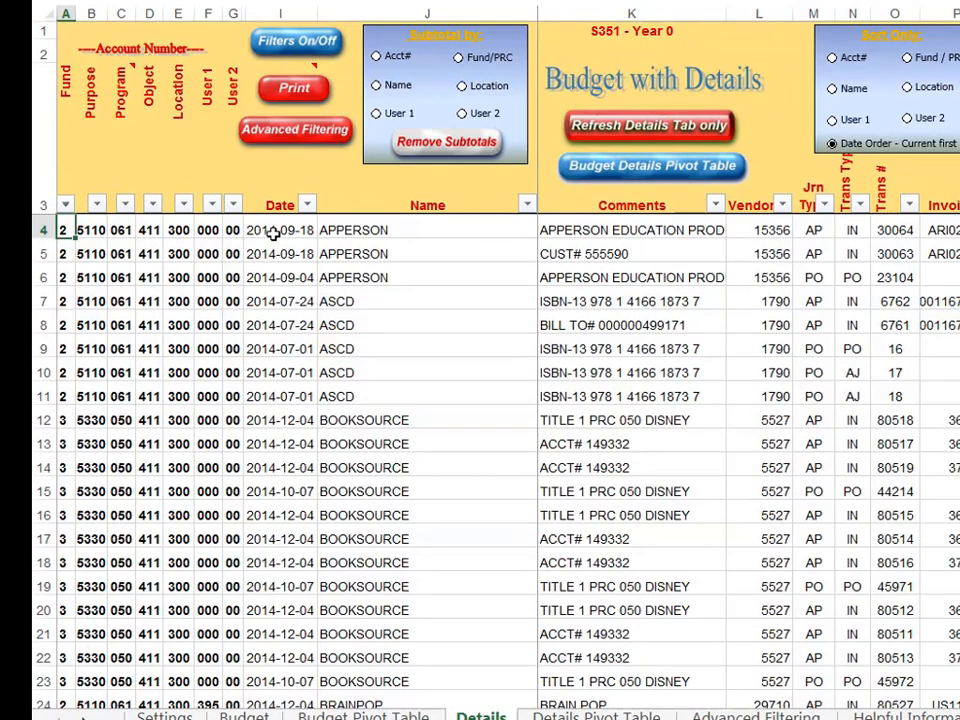
# Examine the first record's Date, Name, Comments and Vendor fields on the Details sheet.
pyautogui.click(272, 233)
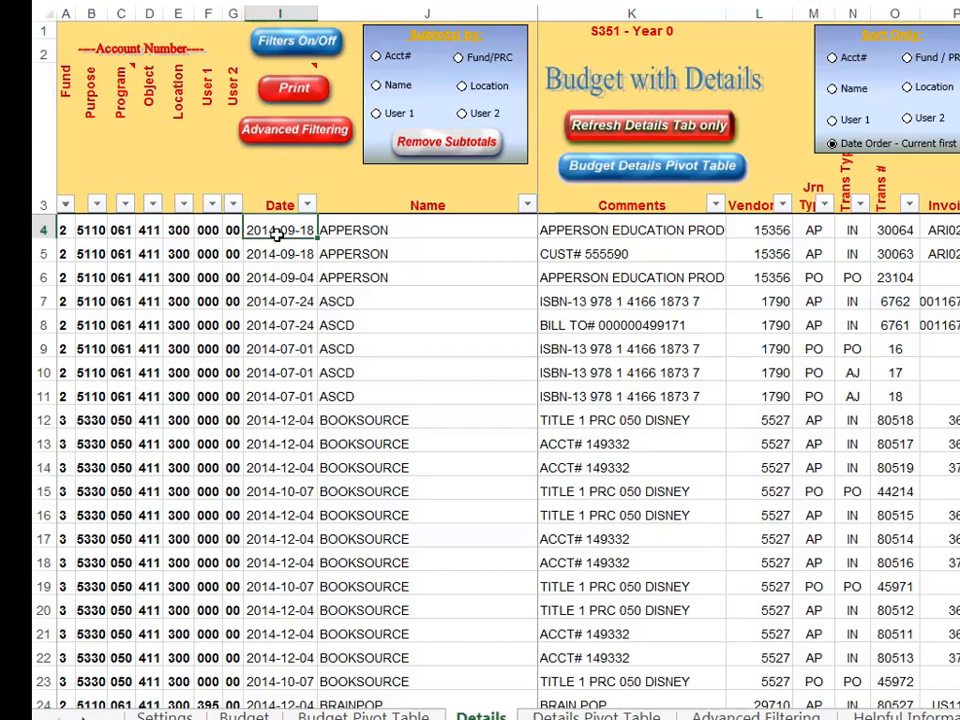
pyautogui.keyDown('shift'); pyautogui.click(417, 231); pyautogui.keyUp('shift')
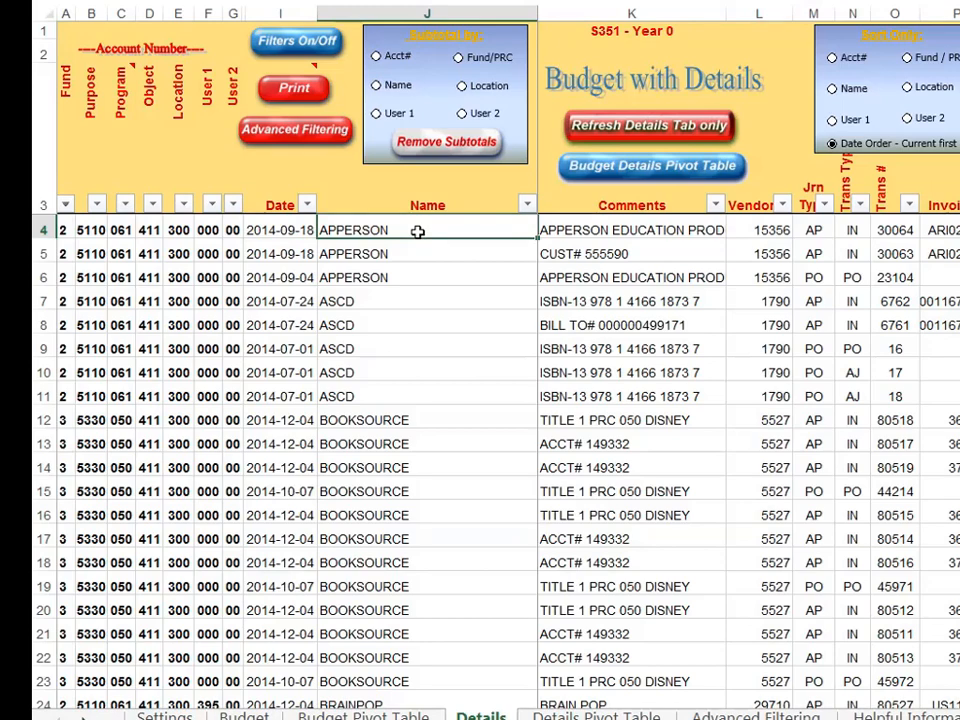
pyautogui.click(588, 231)
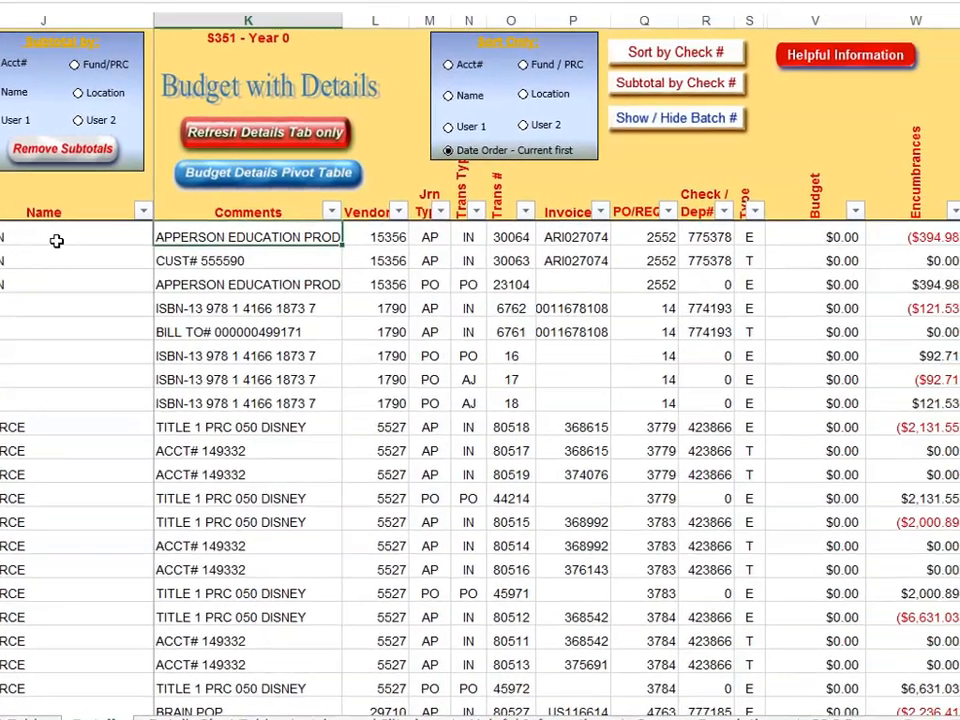
pyautogui.click(389, 241)
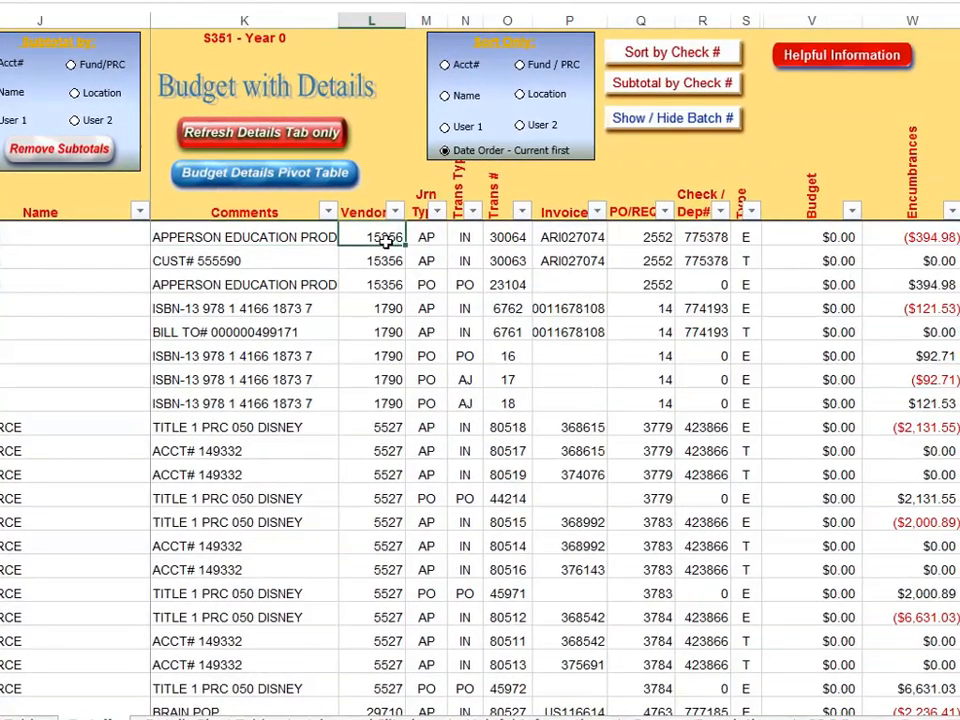
# Review the values available in the Jrn Type and Trans Type column filters without applying any filter.
pyautogui.click(430, 237)
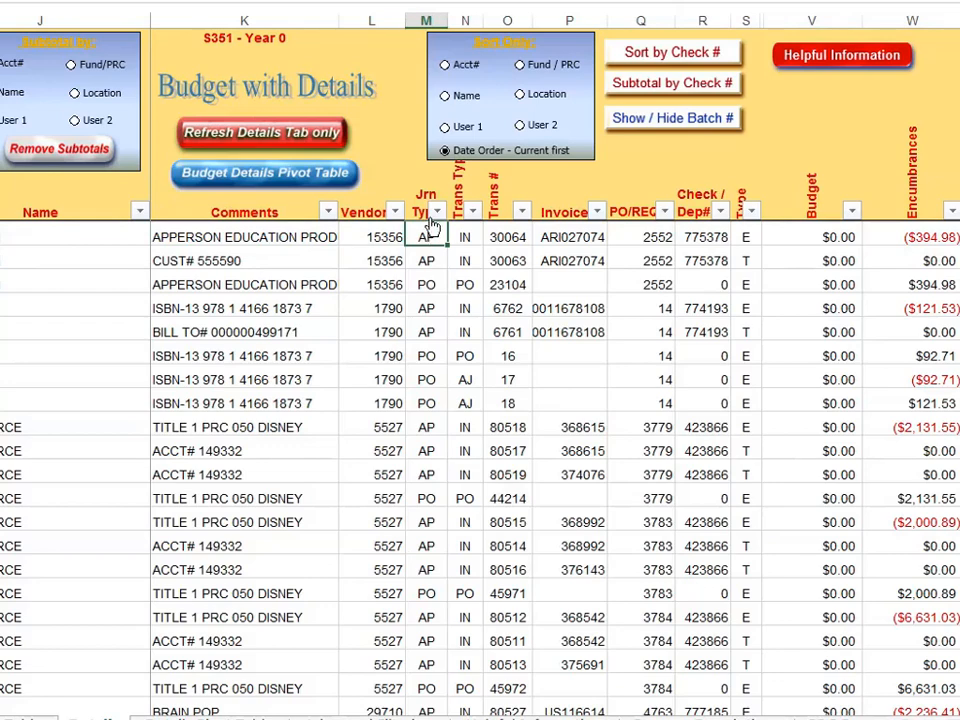
pyautogui.click(436, 212)
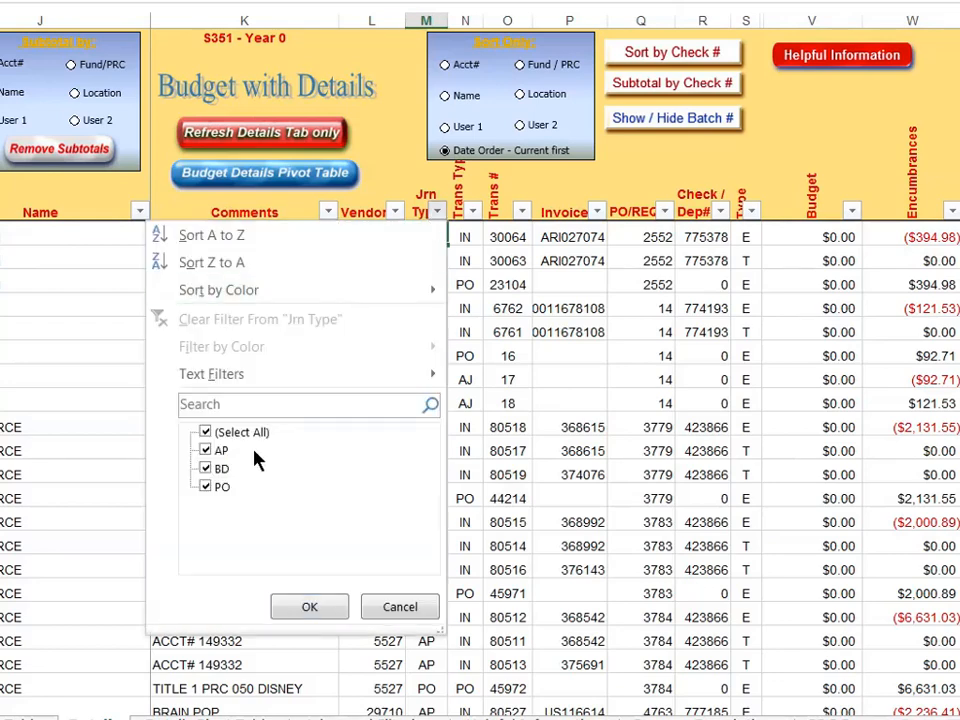
pyautogui.click(399, 607)
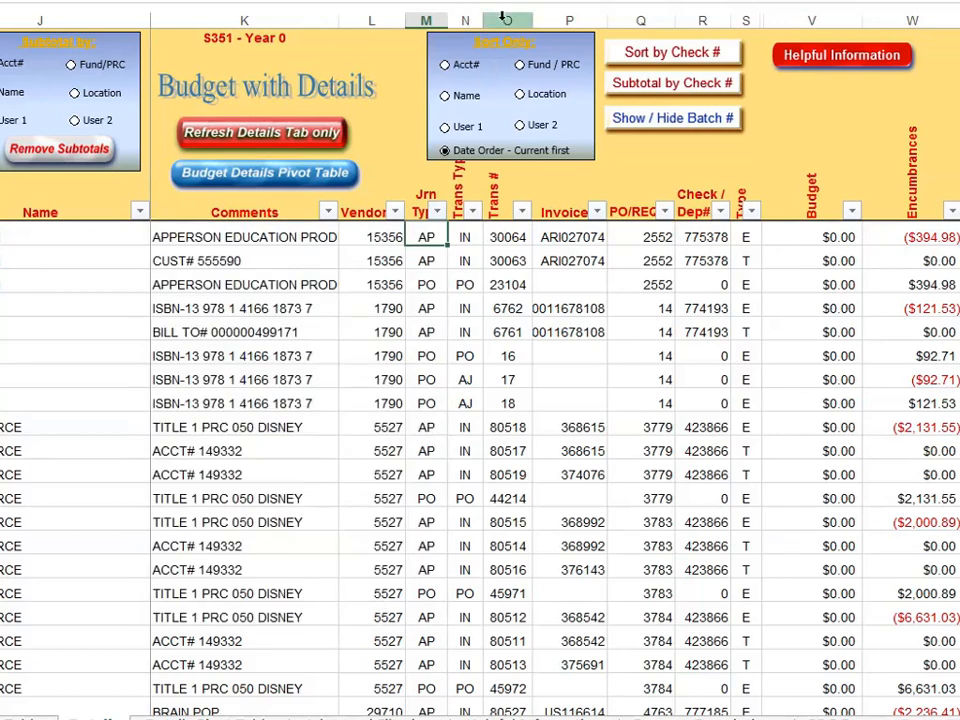
pyautogui.click(472, 210)
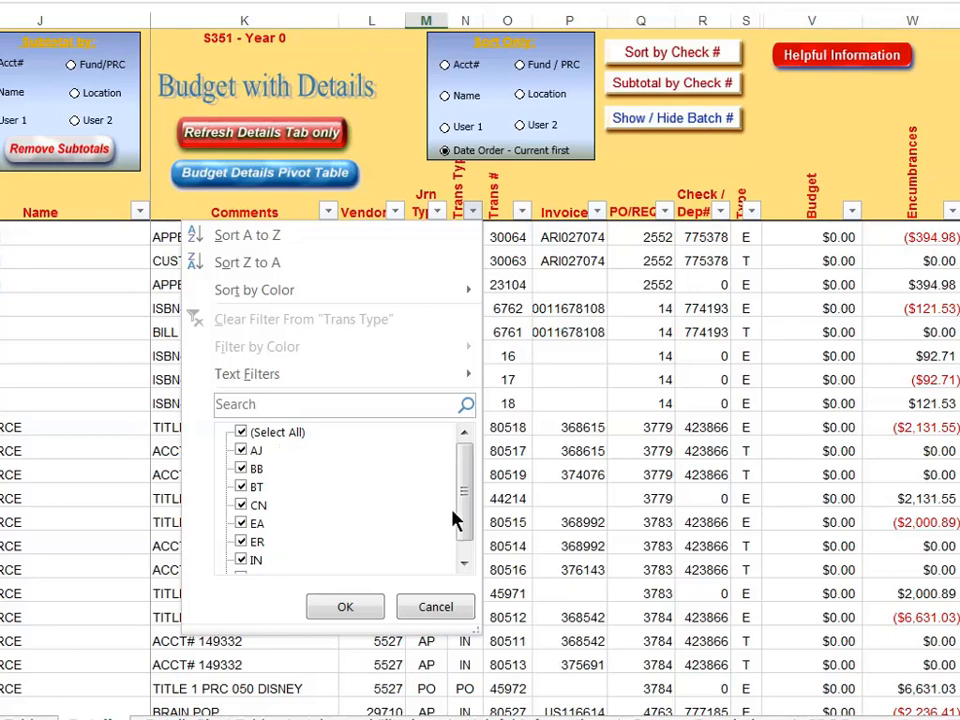
pyautogui.scroll(-1, 466, 536)
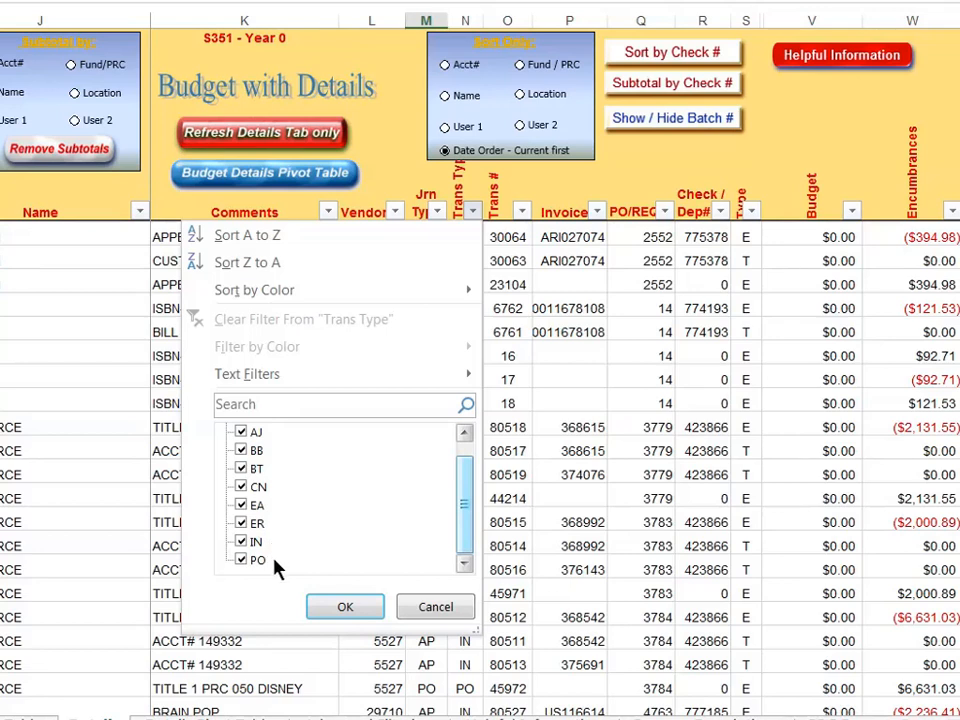
pyautogui.click(437, 609)
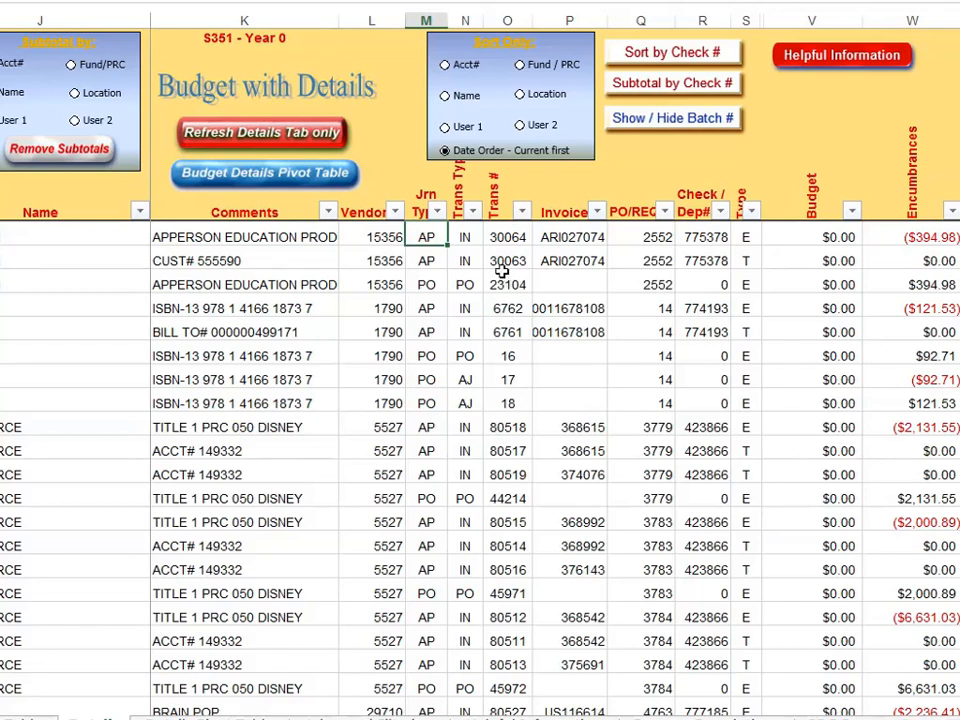
# Examine the first record's fields from Invoice through Transactions, including the values offered by the Type column filter.
pyautogui.click(565, 239)
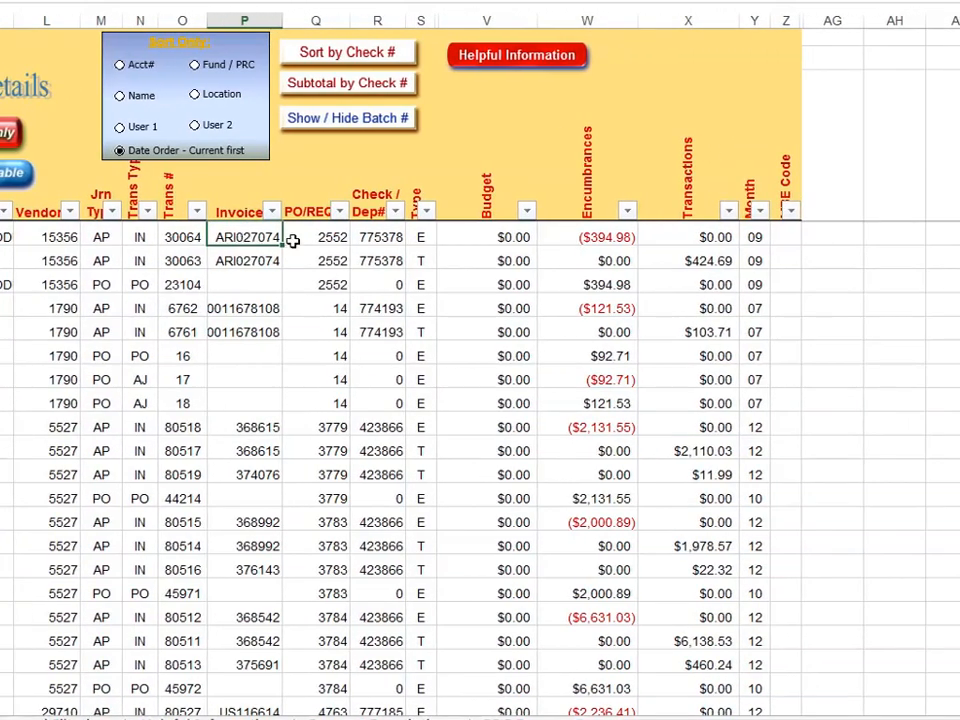
pyautogui.click(313, 238)
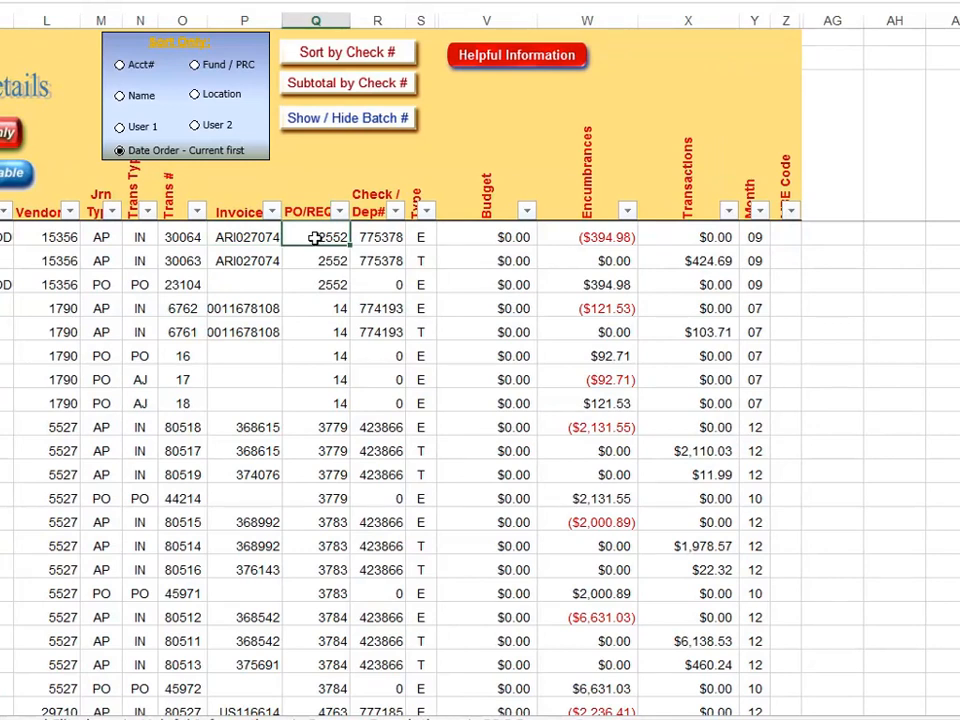
pyautogui.click(370, 245)
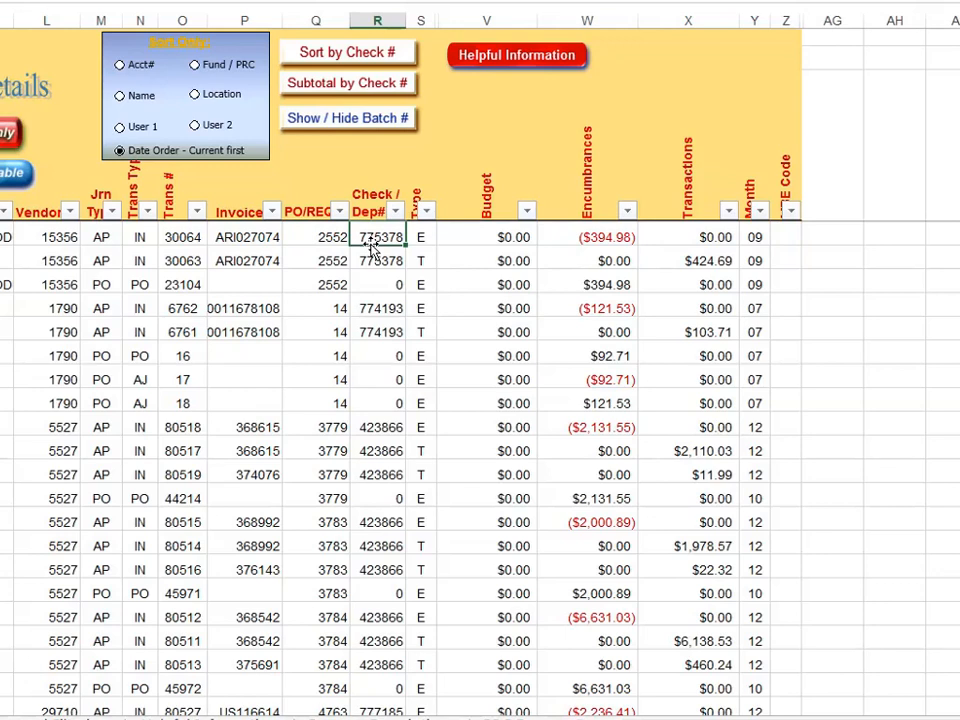
pyautogui.click(418, 235)
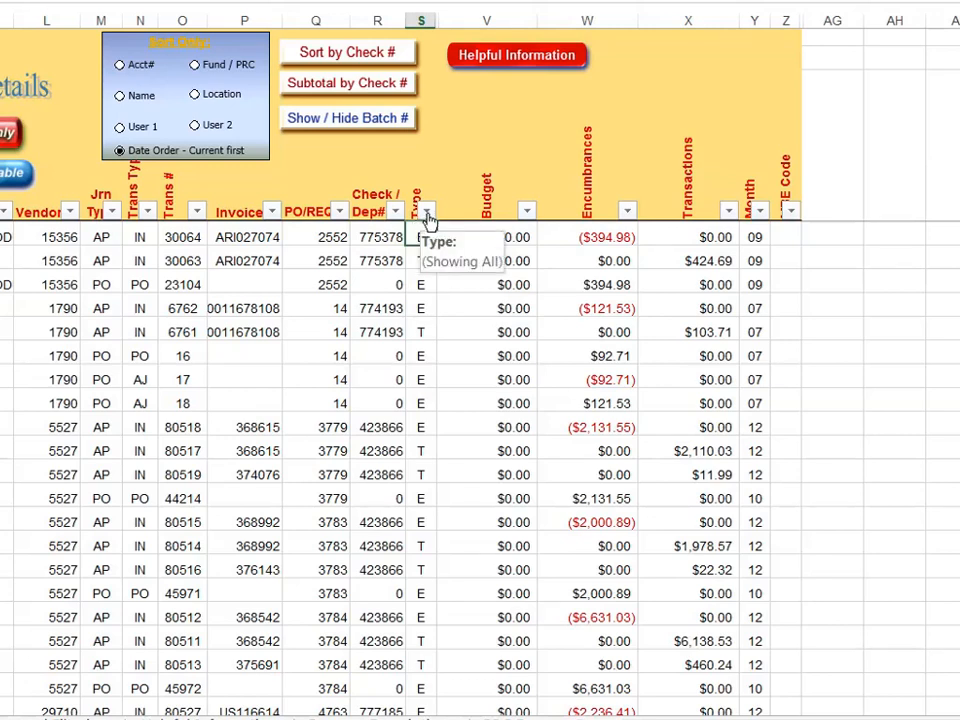
pyautogui.click(426, 214)
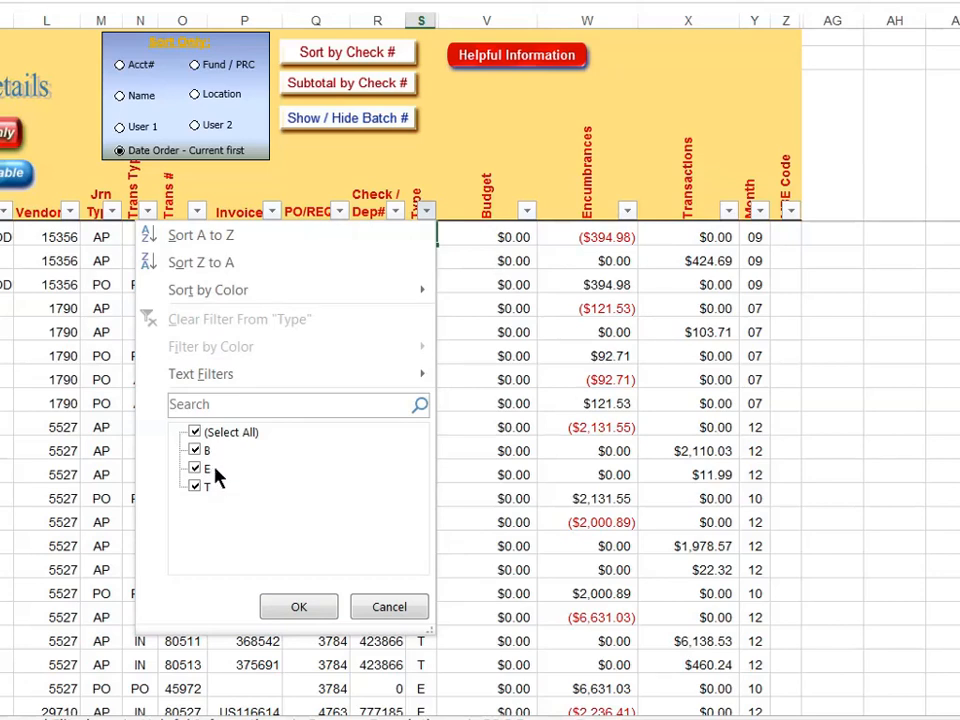
pyautogui.click(376, 604)
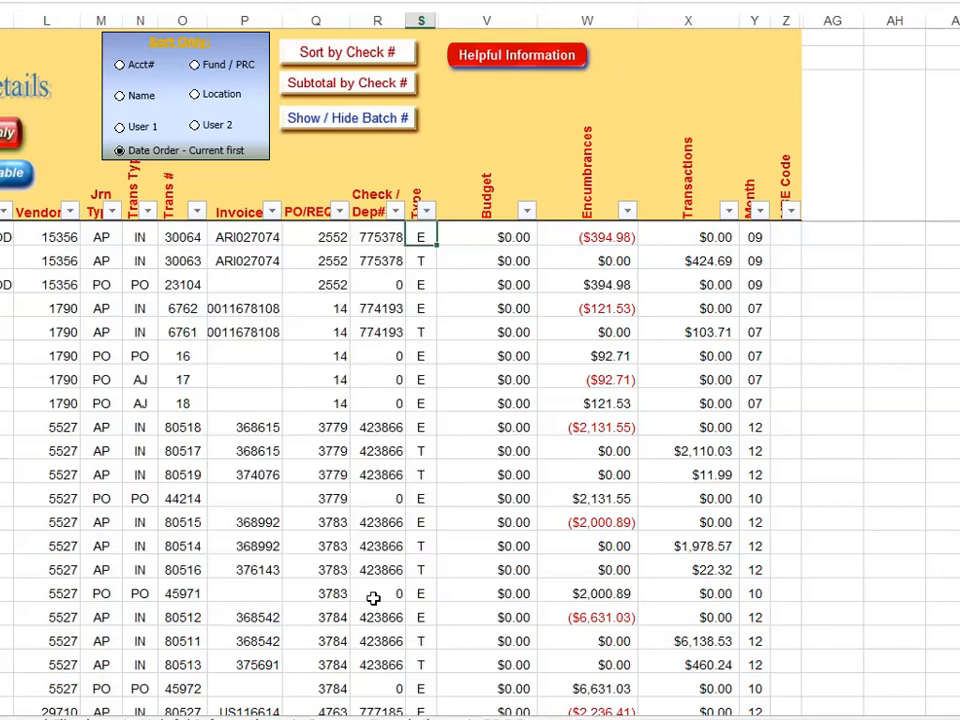
pyautogui.click(500, 239)
pyautogui.moveTo(500, 239); pyautogui.dragTo(683, 238)
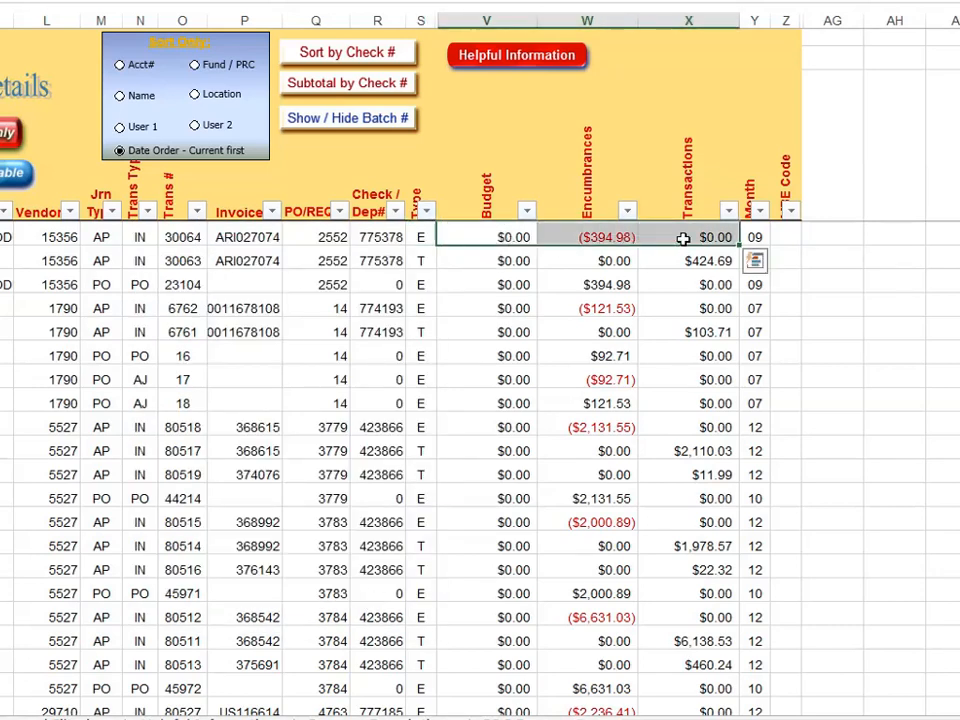
# Filter the Type column to show only T records and examine their Check / Dep# values.
pyautogui.click(427, 212)
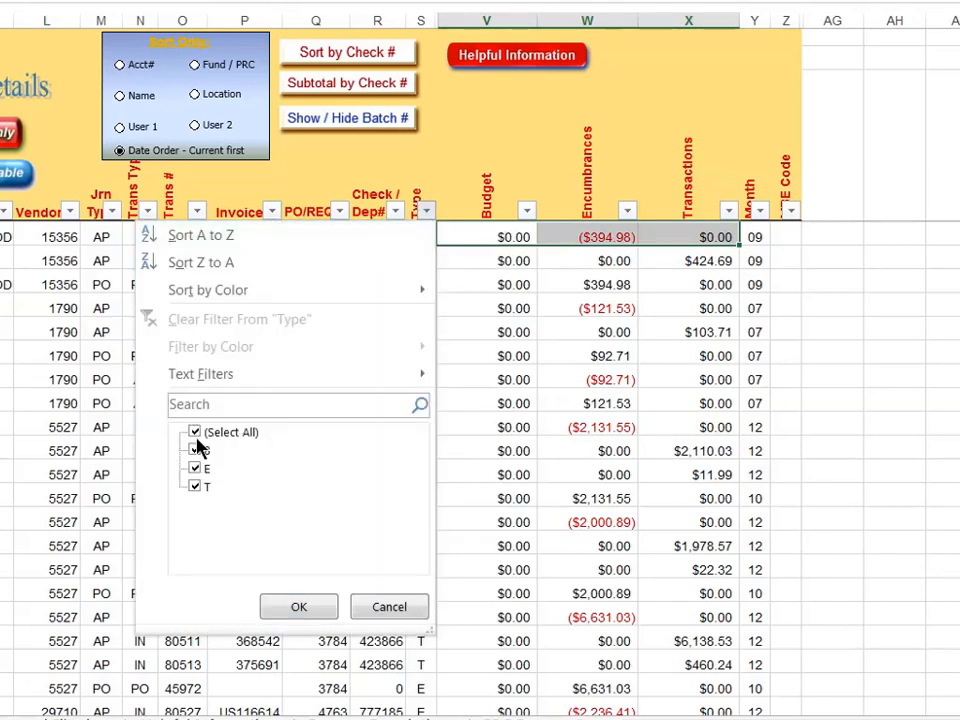
pyautogui.click(195, 432)
pyautogui.click(195, 486)
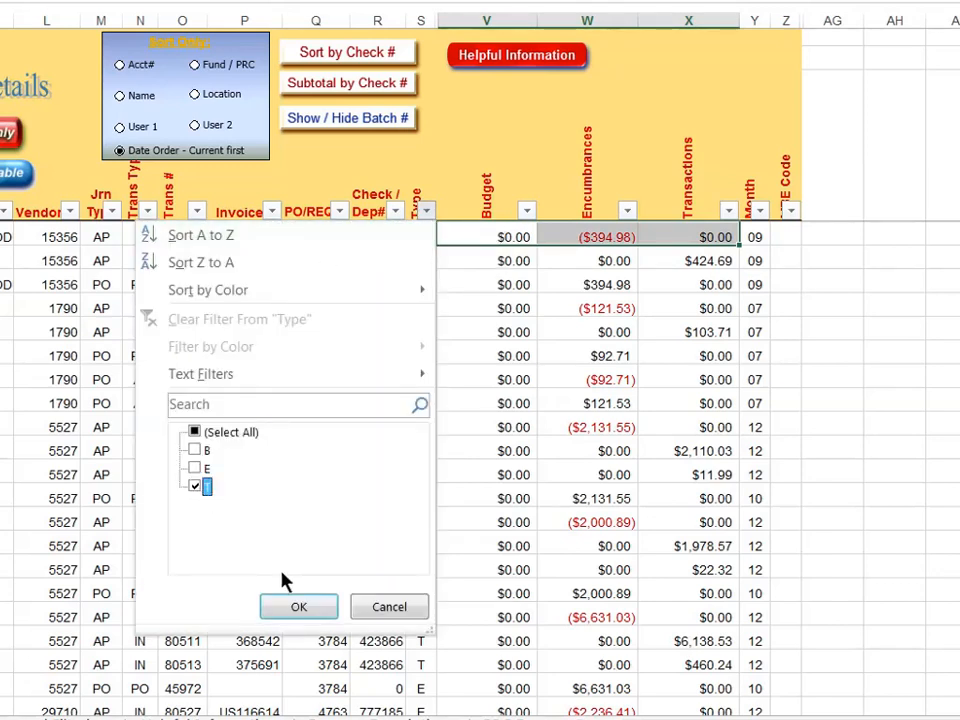
pyautogui.click(299, 608)
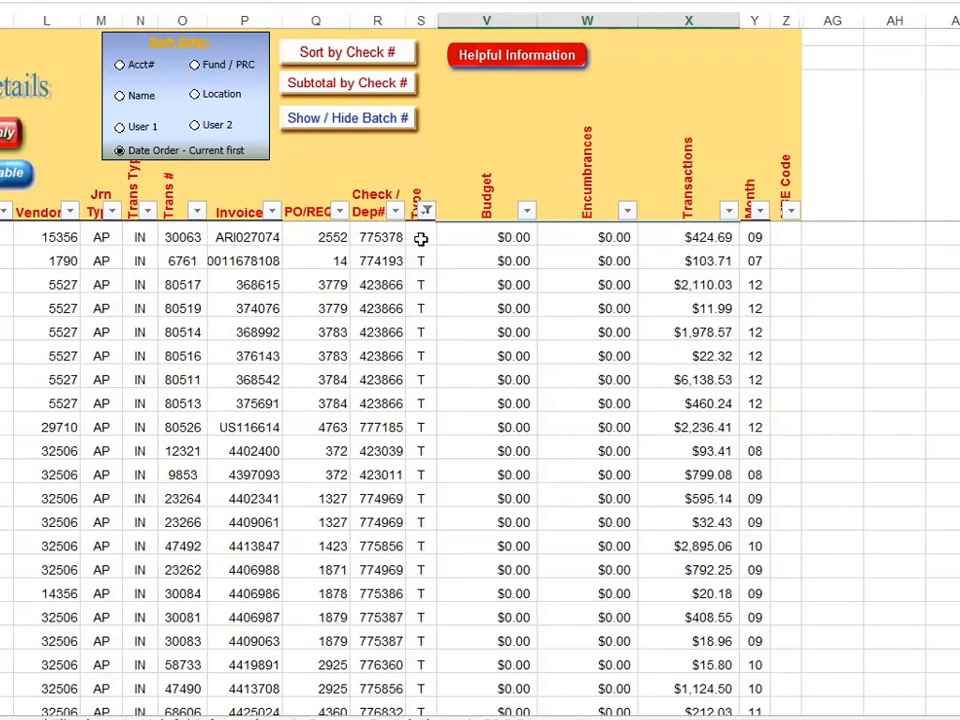
pyautogui.moveTo(377, 238); pyautogui.dragTo(392, 377)
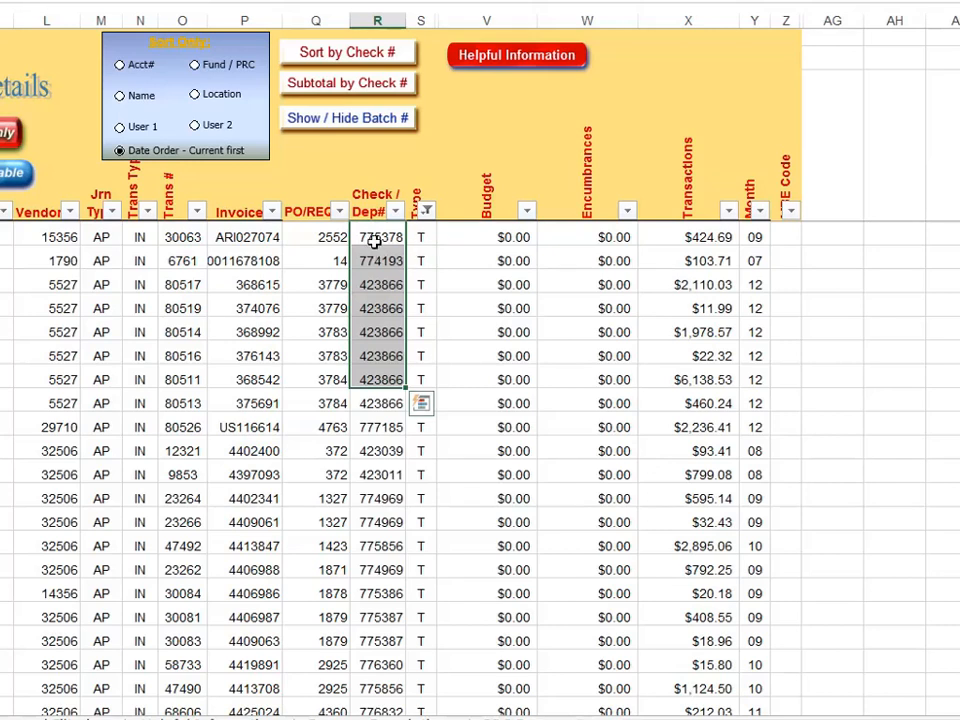
pyautogui.click(383, 240)
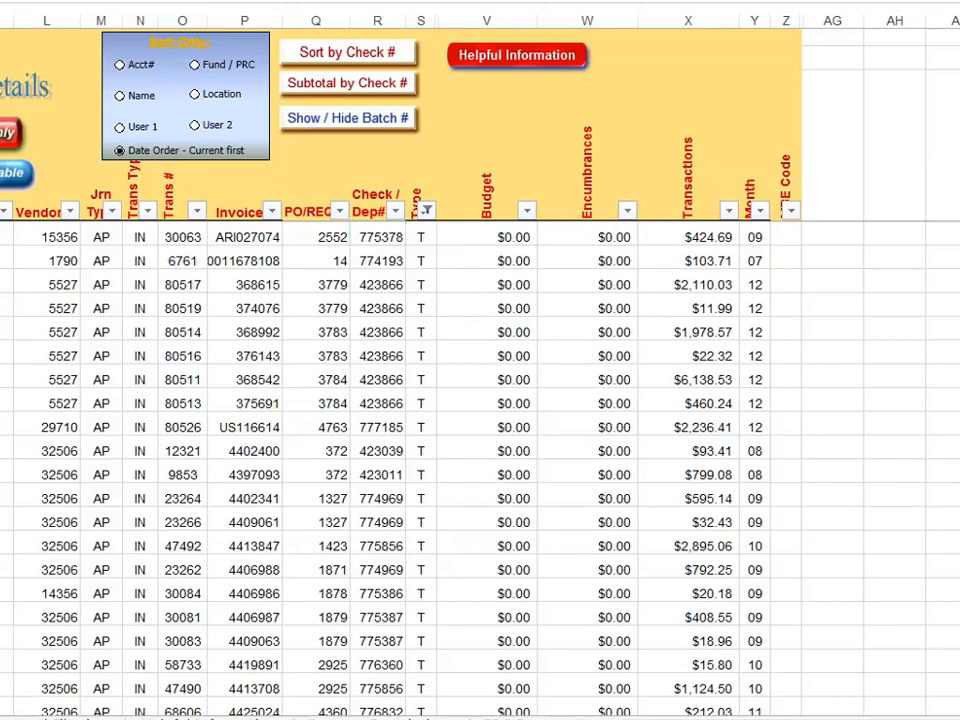
# Reset the Type column filter to include all types.
pyautogui.click(428, 212)
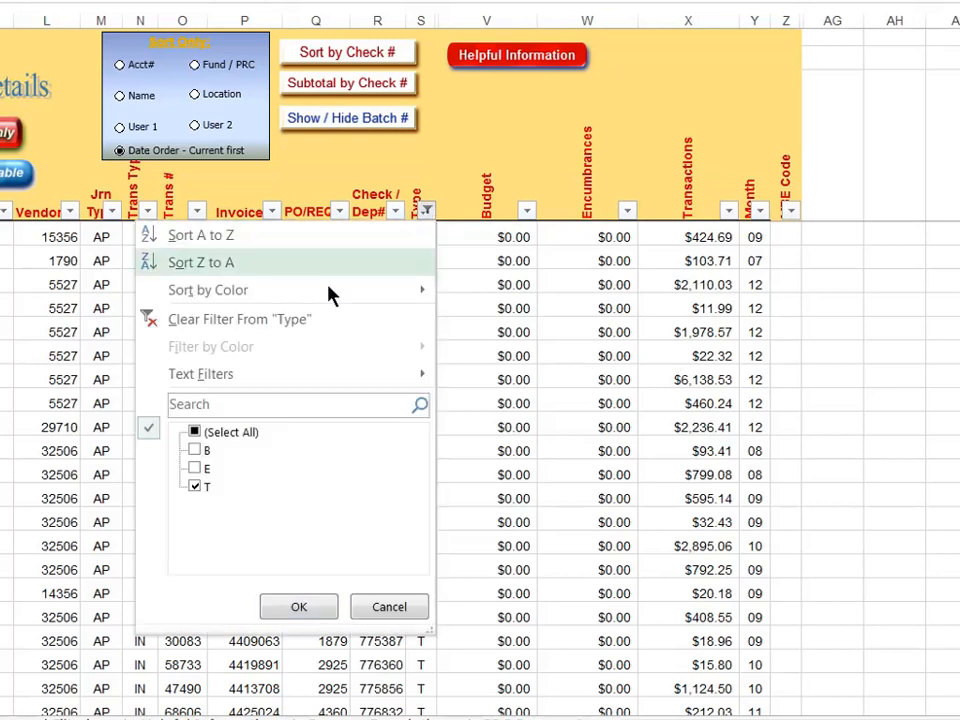
pyautogui.click(194, 433)
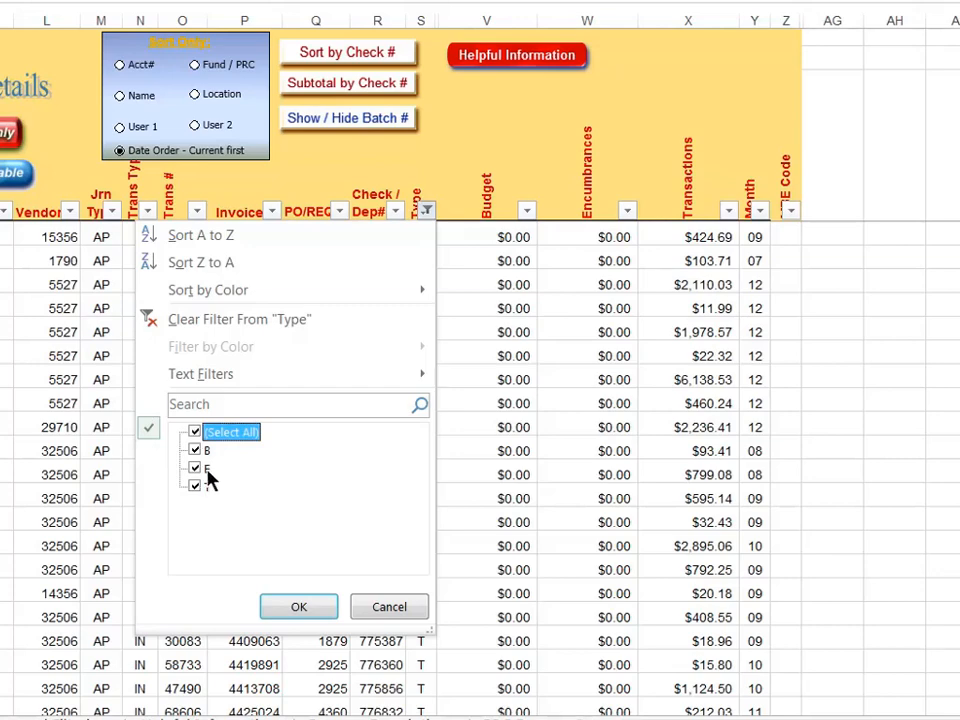
pyautogui.click(305, 616)
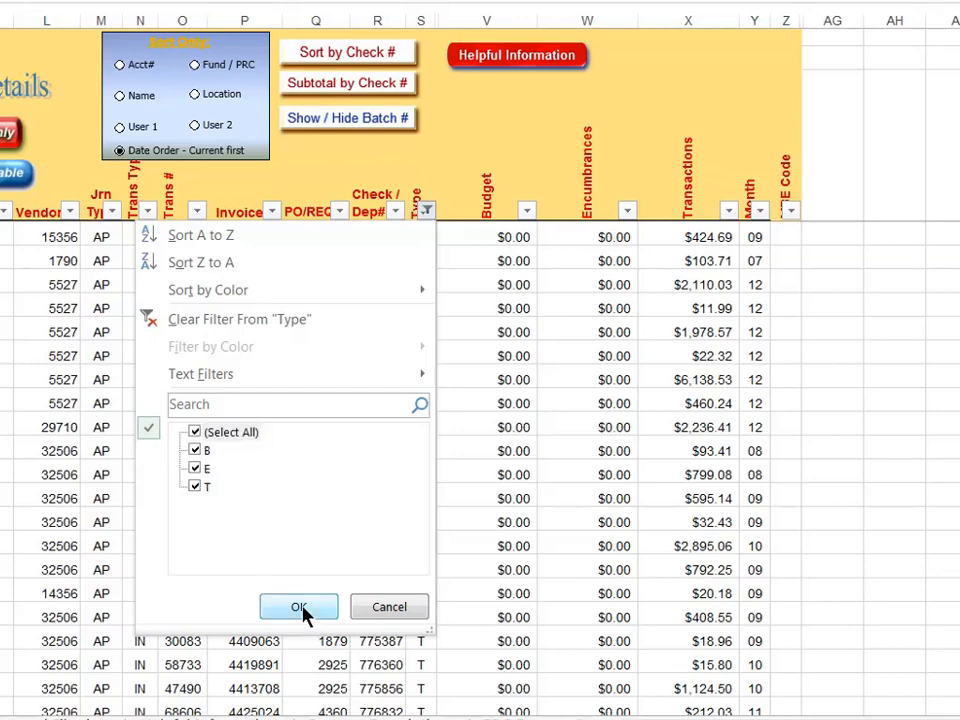
pyautogui.click(300, 608)
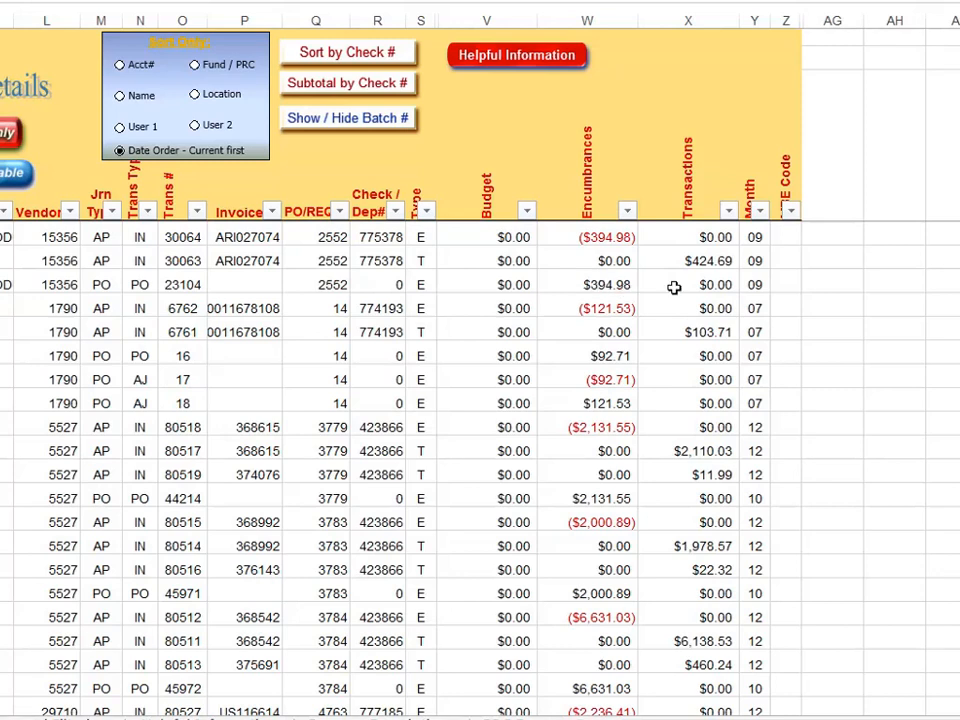
# Filter the Month column to show only month 07.
pyautogui.click(762, 212)
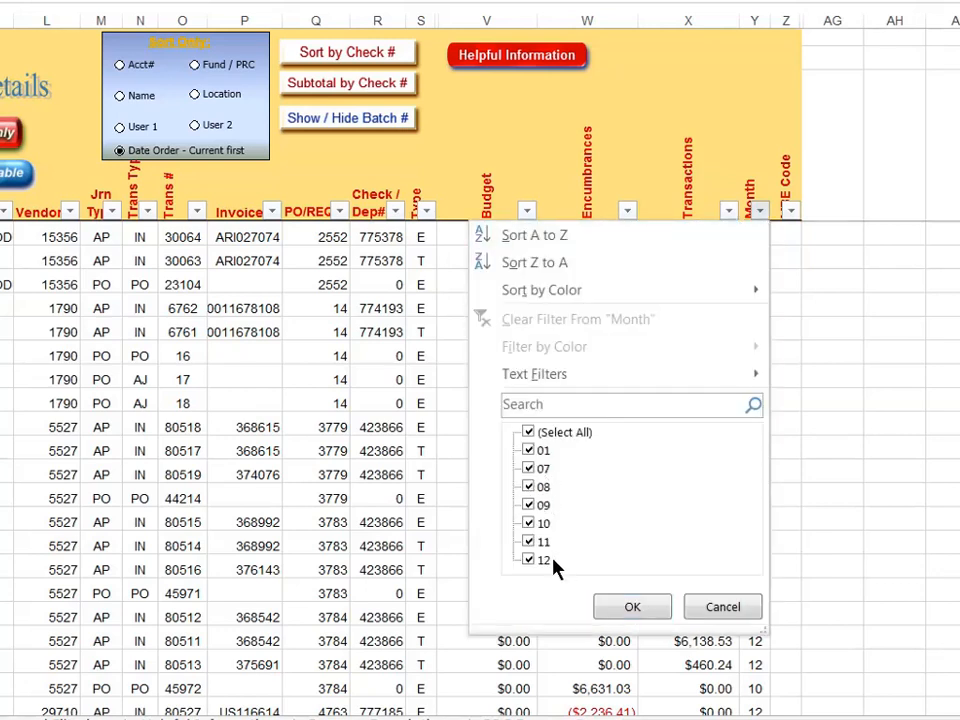
pyautogui.click(528, 433)
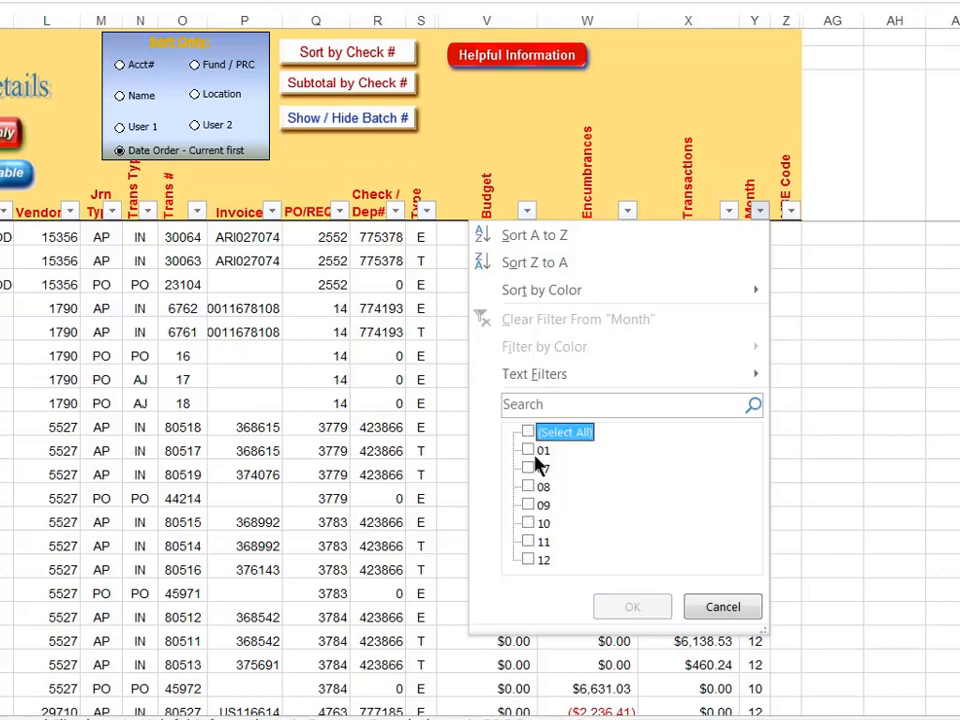
pyautogui.click(529, 469)
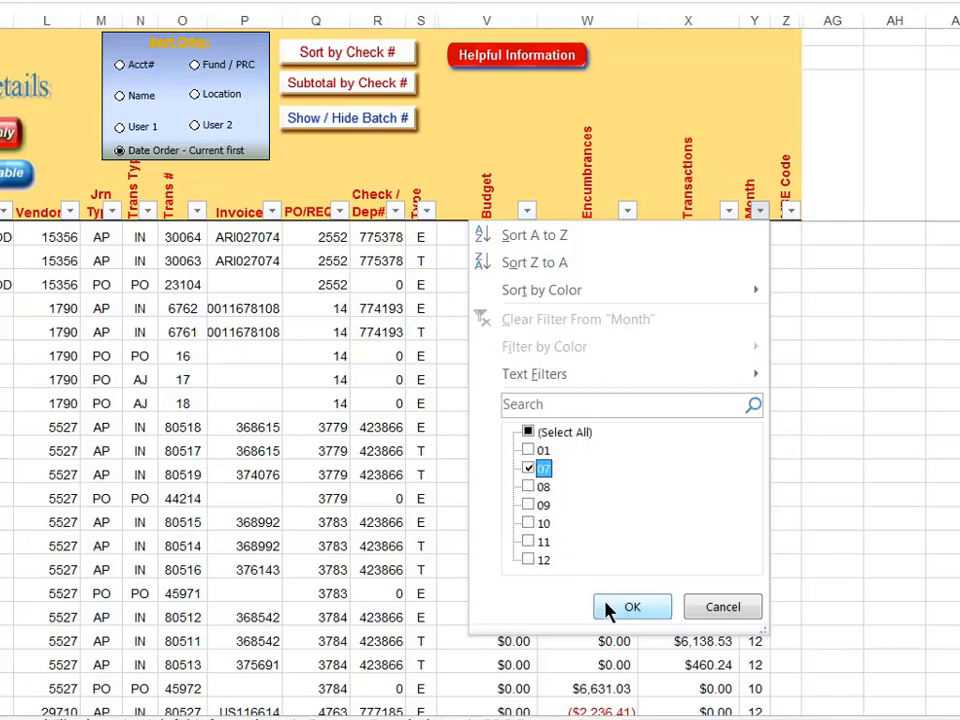
pyautogui.click(631, 607)
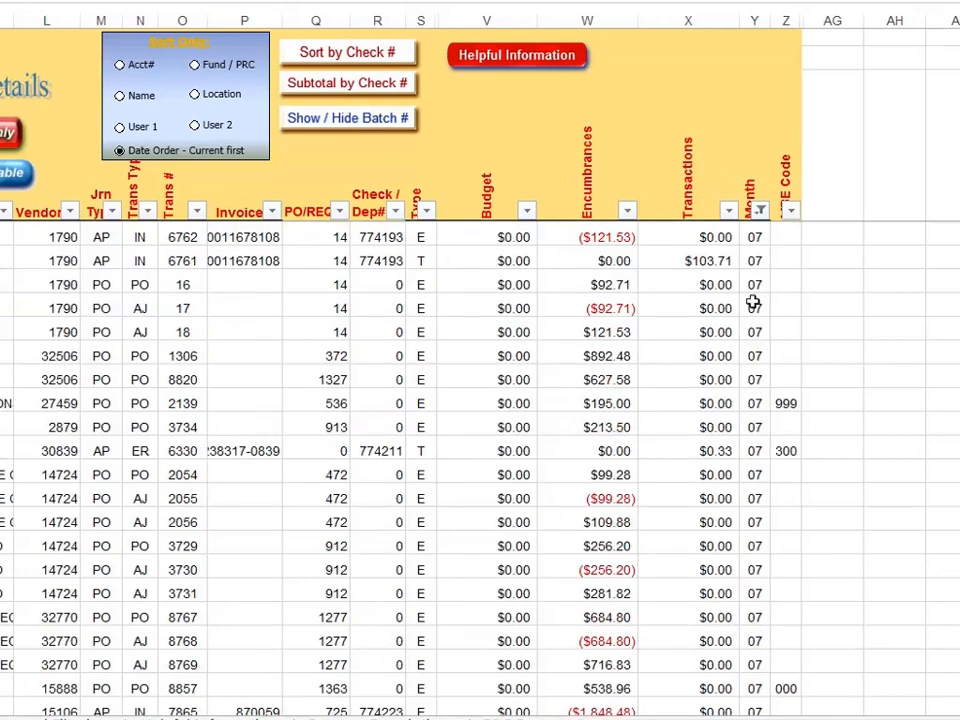
# Reset the Month column filter to include all months.
pyautogui.click(760, 210)
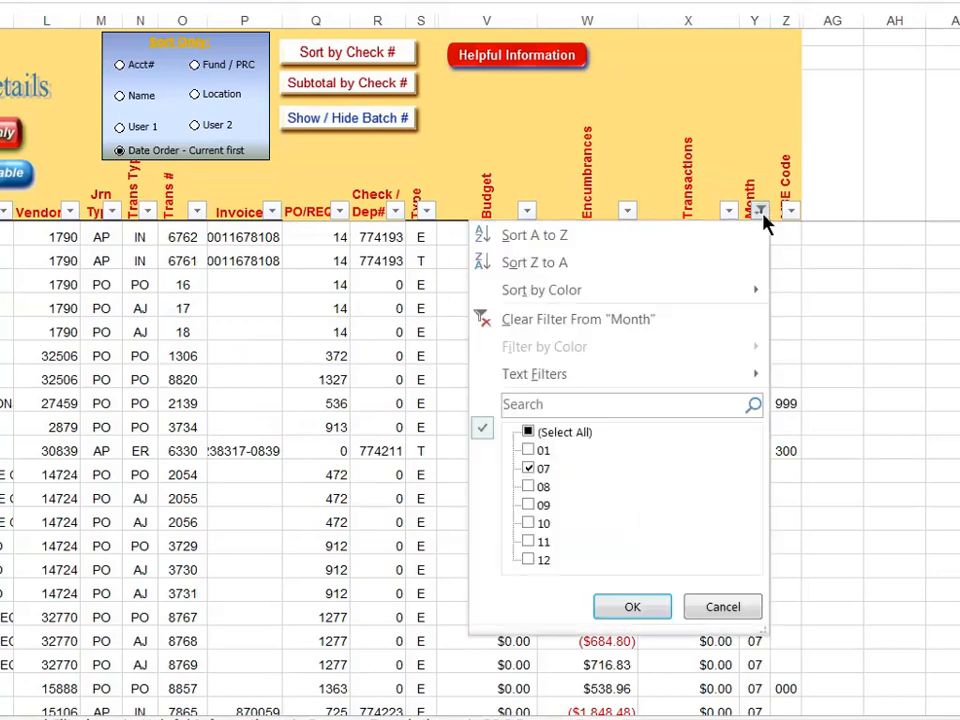
pyautogui.click(529, 432)
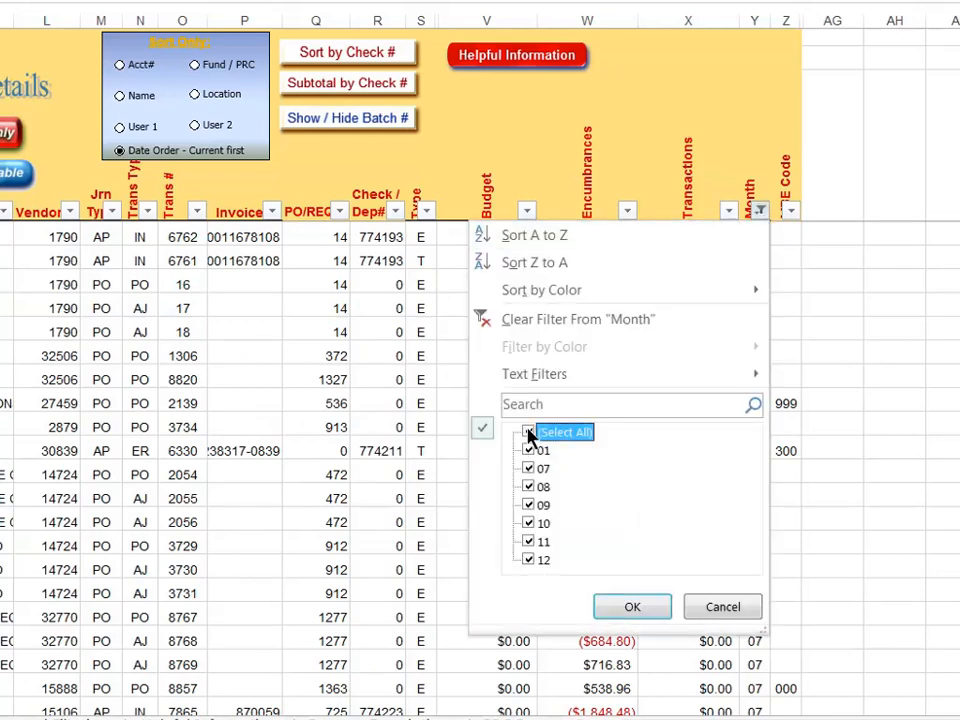
pyautogui.click(632, 608)
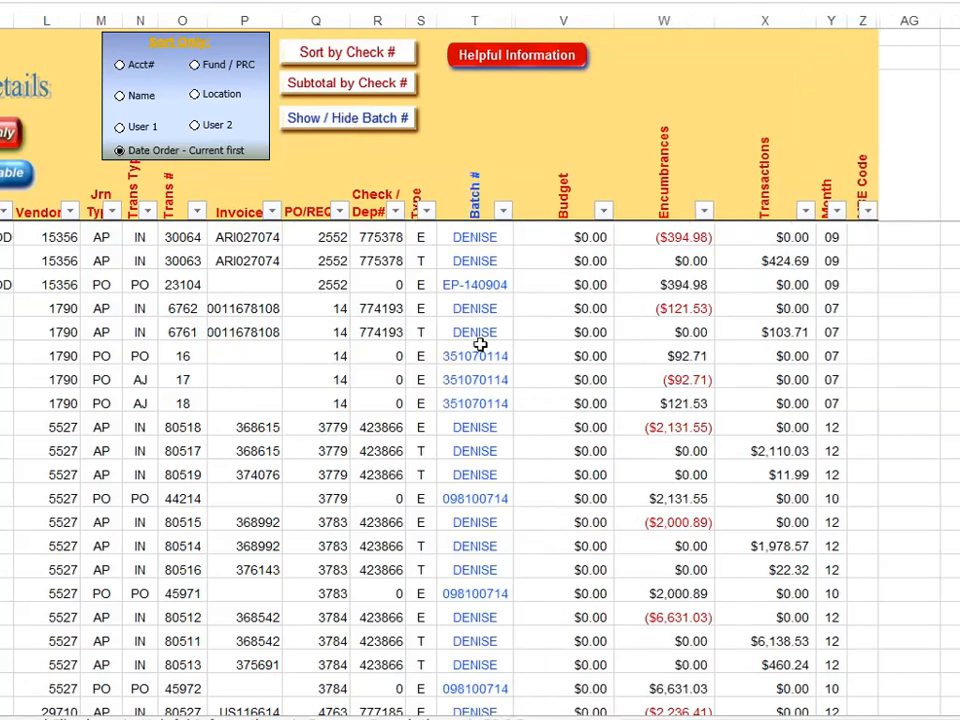
# Hide the Batch # column on the Details sheet.
pyautogui.click(376, 122)
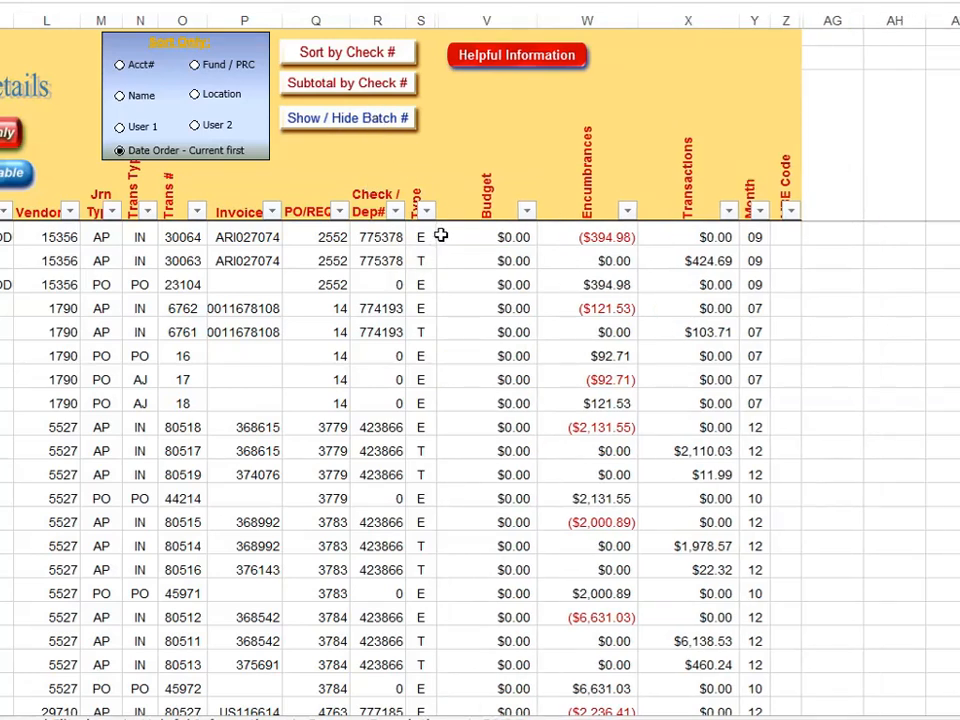